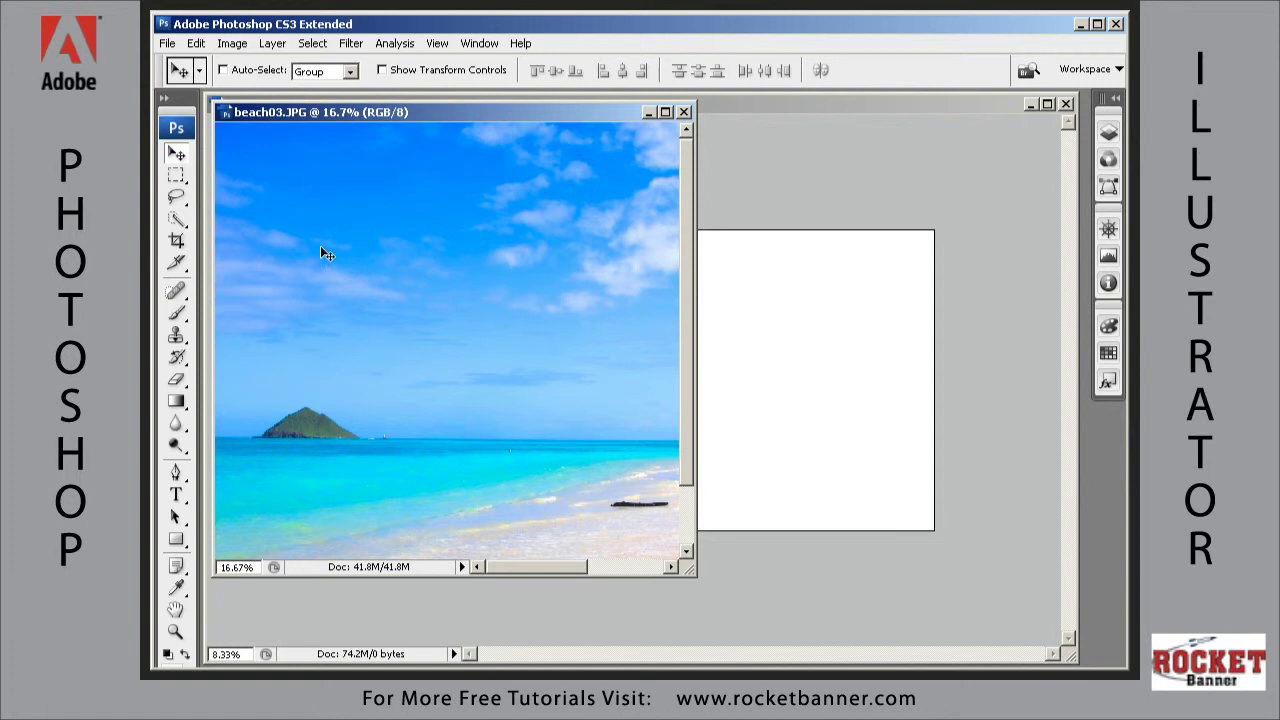
Place the beach03.JPG photo into the Eat Fruit document and scale it proportionally to 156.3% so it covers the whole canvas.
left_click_drag(567, 371, 757, 391)
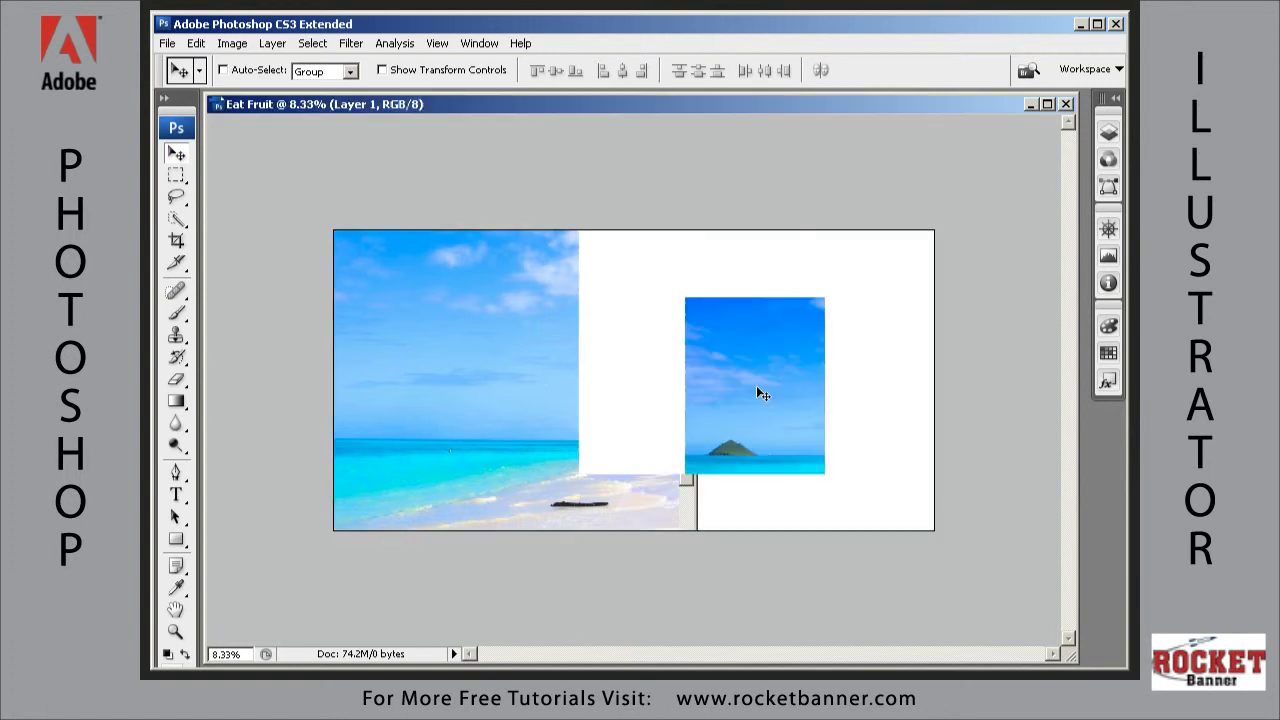
left_click_drag(849, 410, 485, 342)
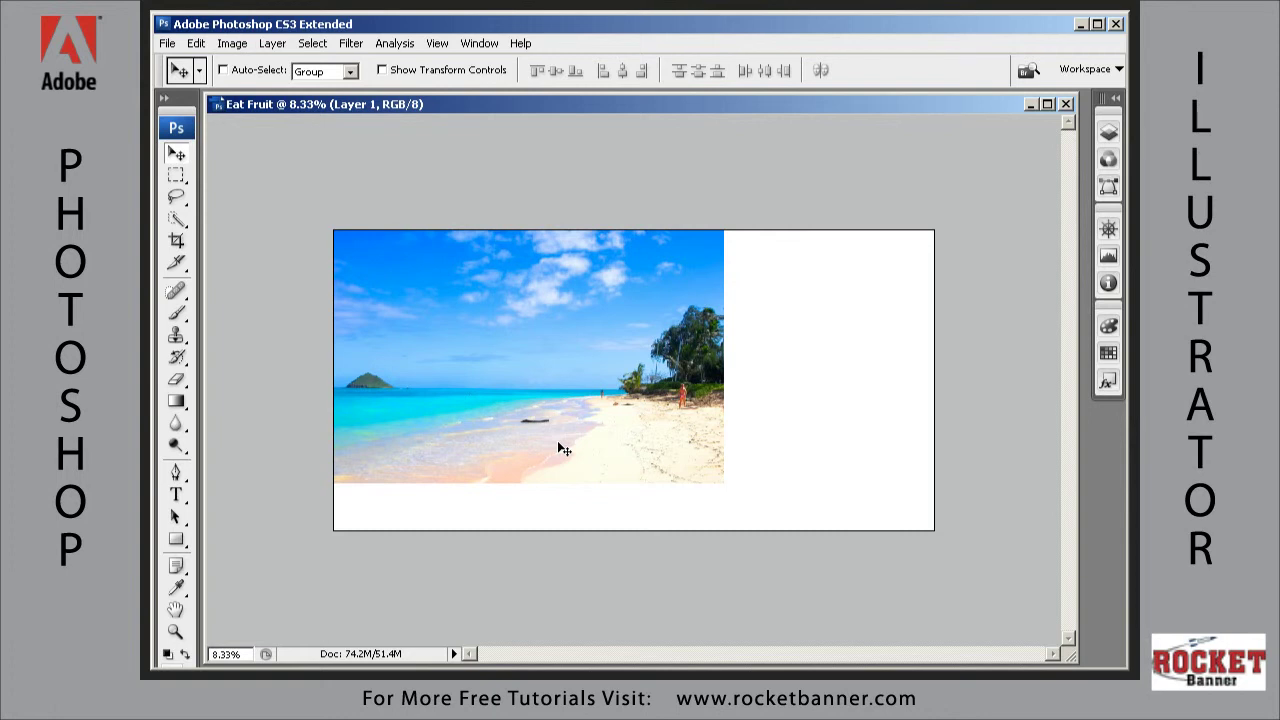
key("ctrl+t")
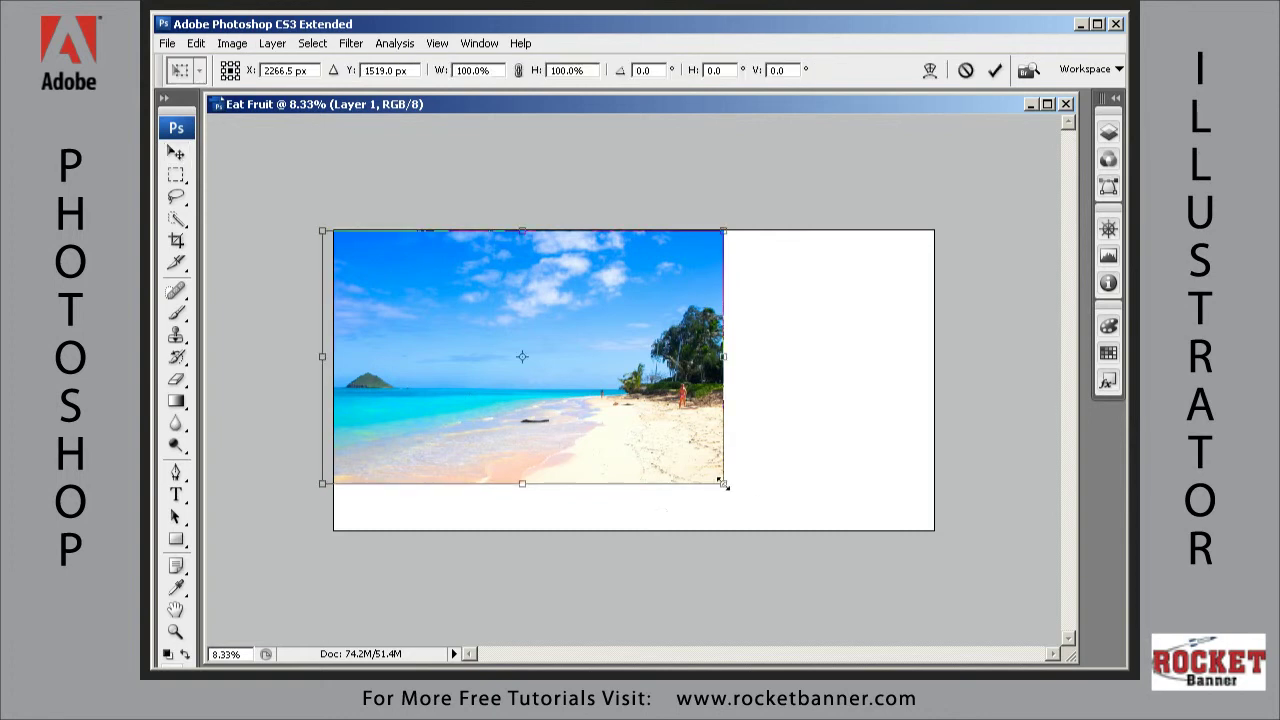
left_click_drag(723, 484, 846, 561)
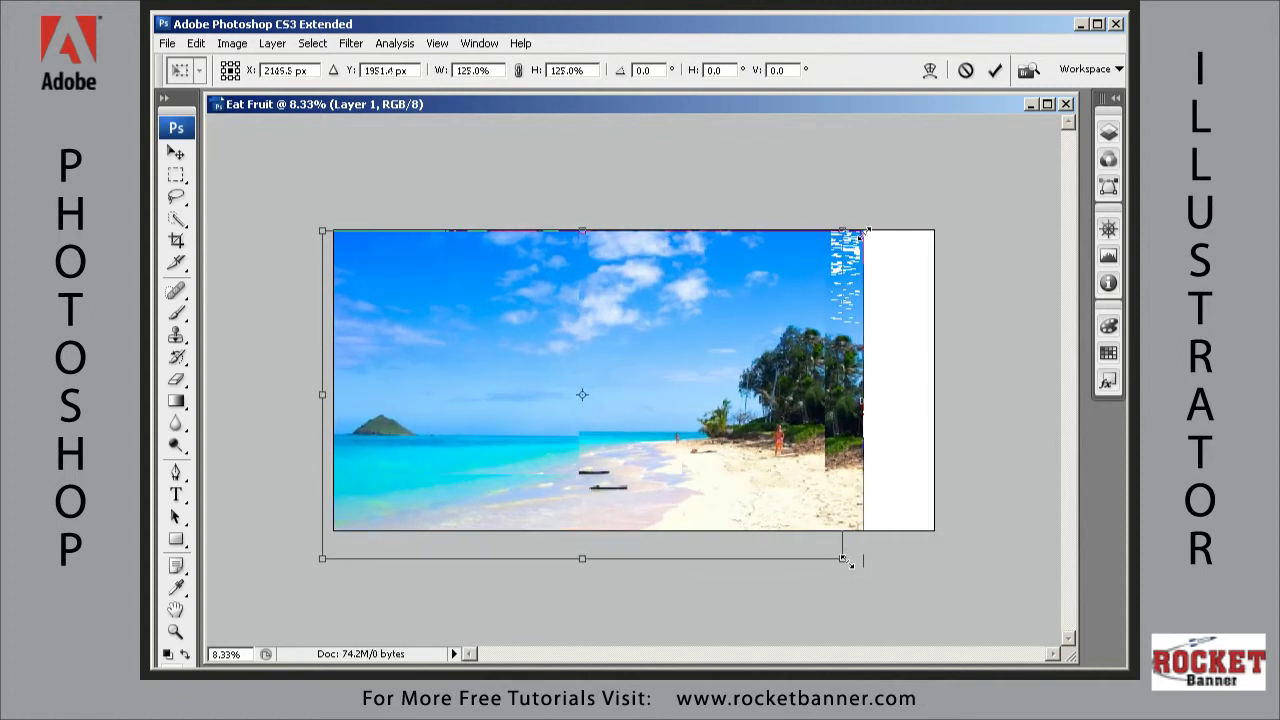
left_click_drag(865, 230, 963, 205)
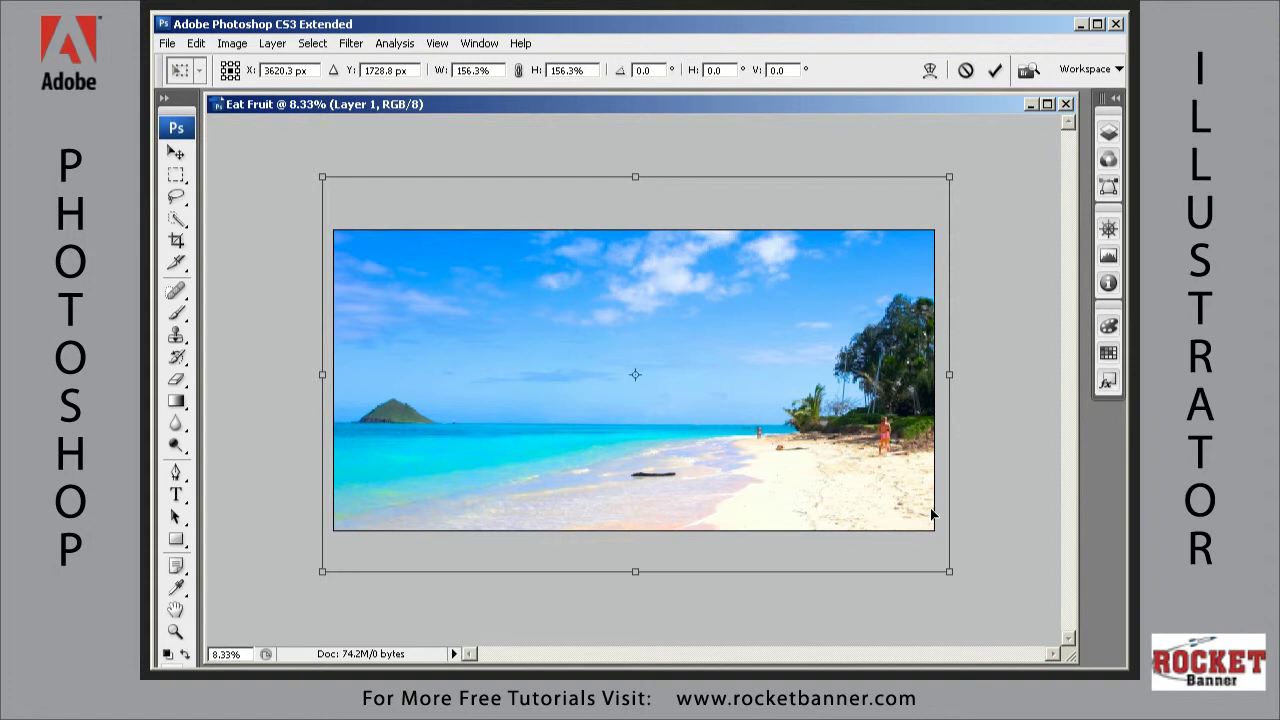
key("Return")
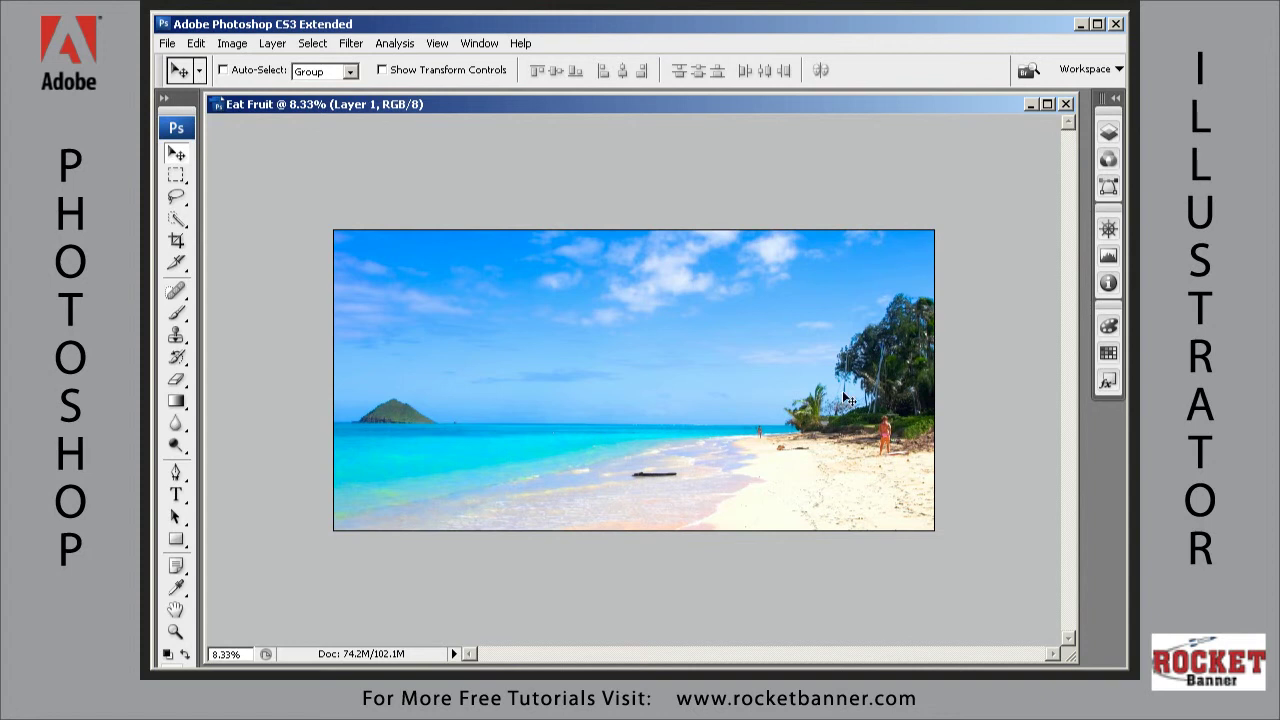
Sample the shallow water beside the driftwood log with the Clone Stamp tool and paint over the lower edge of the log's right end.
left_click_drag(731, 452, 571, 552)
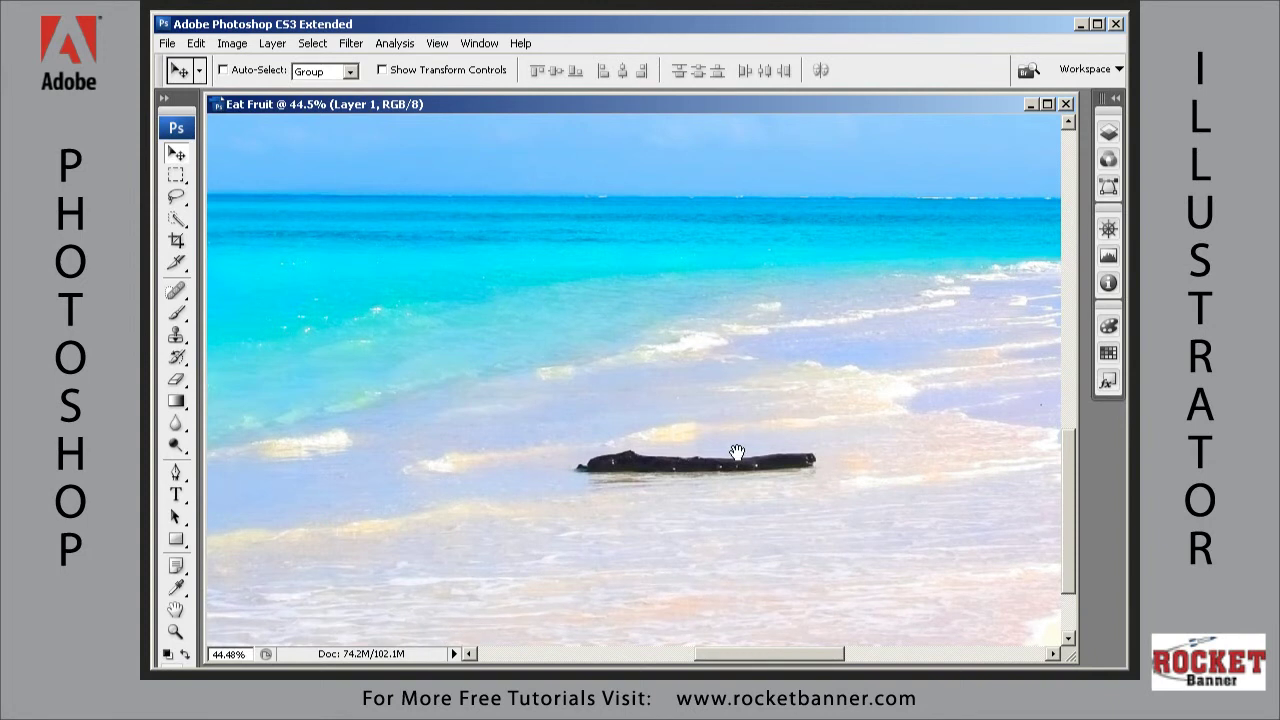
left_click_drag(737, 452, 507, 459)
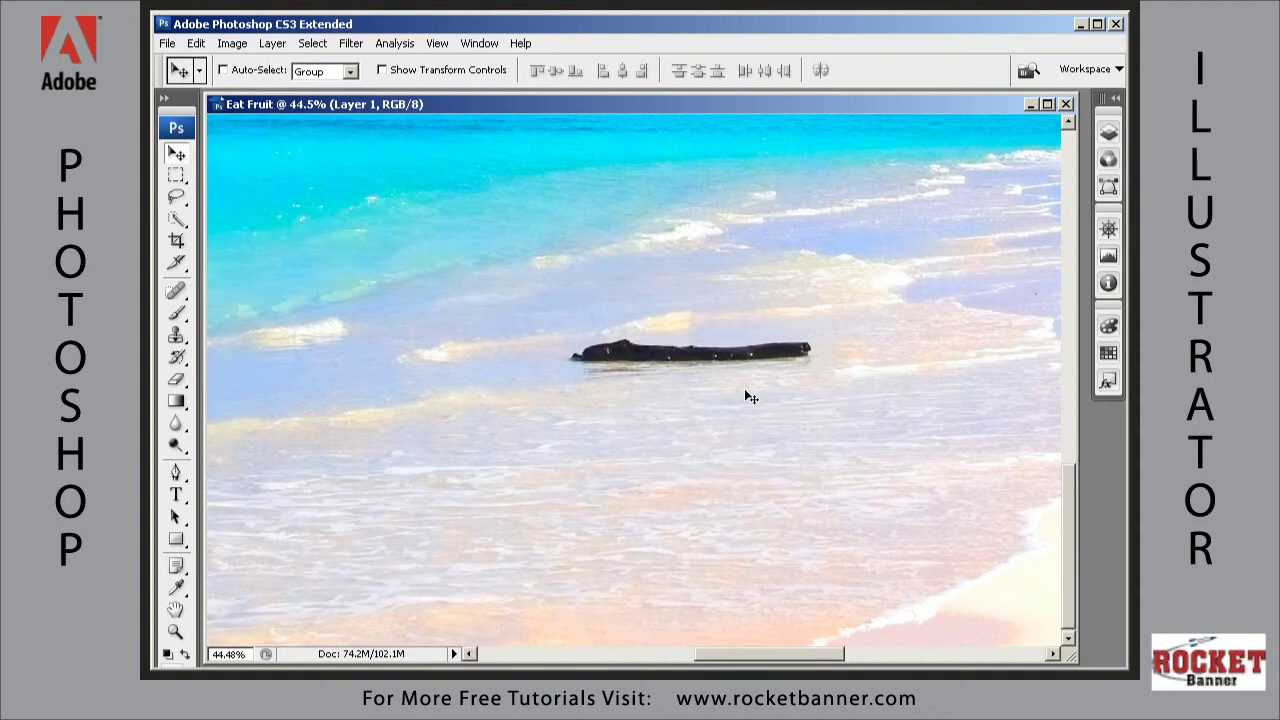
key("ctrl+space")
left_click_drag(879, 256, 523, 461)
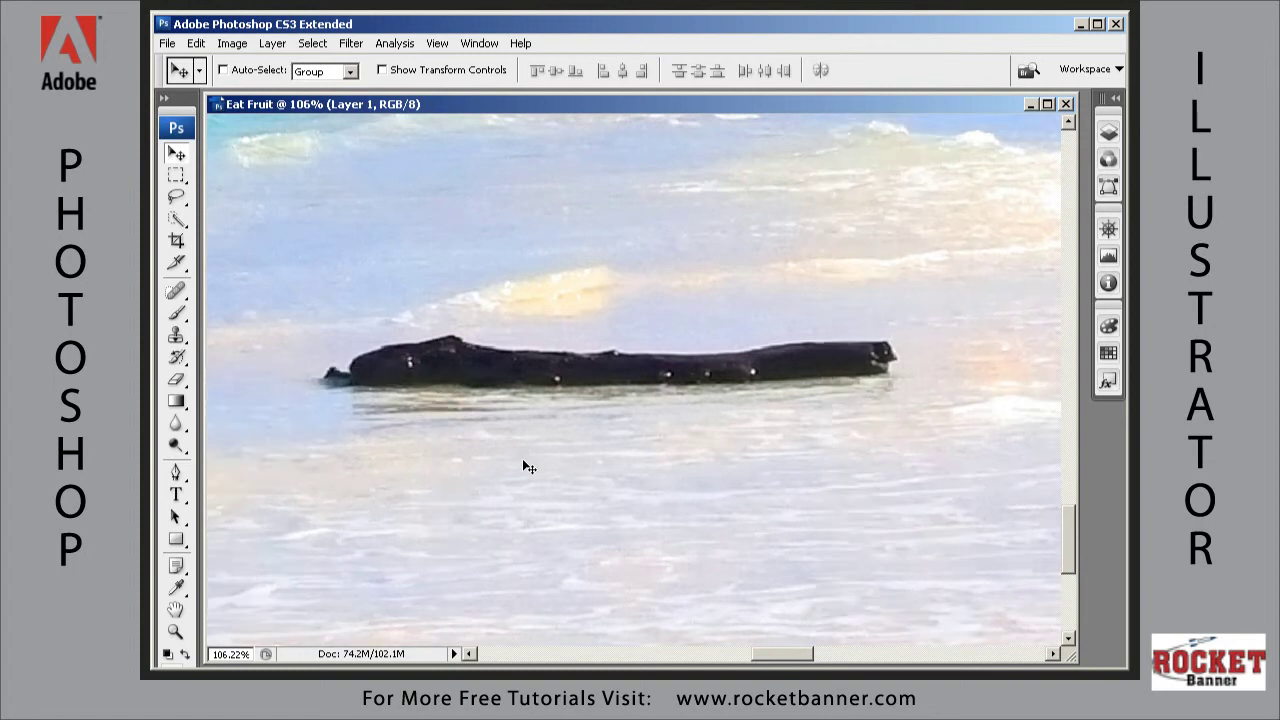
key("ctrl+minus")
key("ctrl+minus")
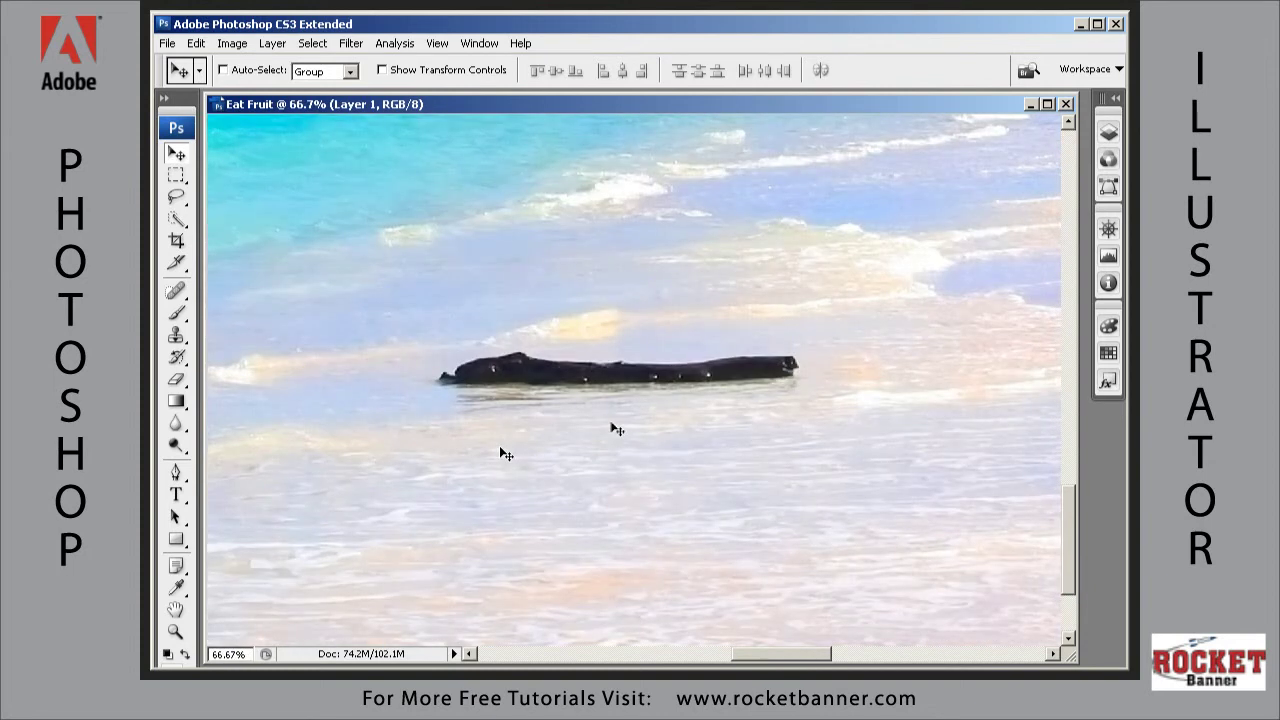
scroll(617, 430, "left", 2)
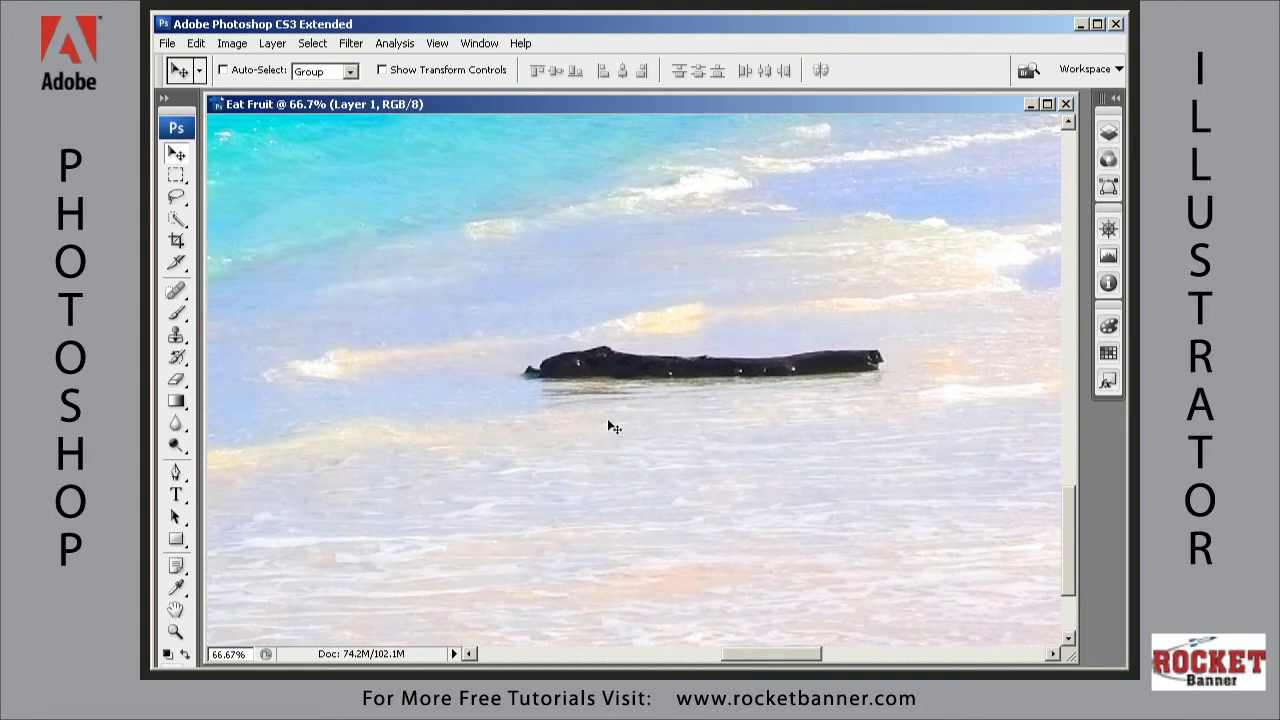
left_click(177, 337)
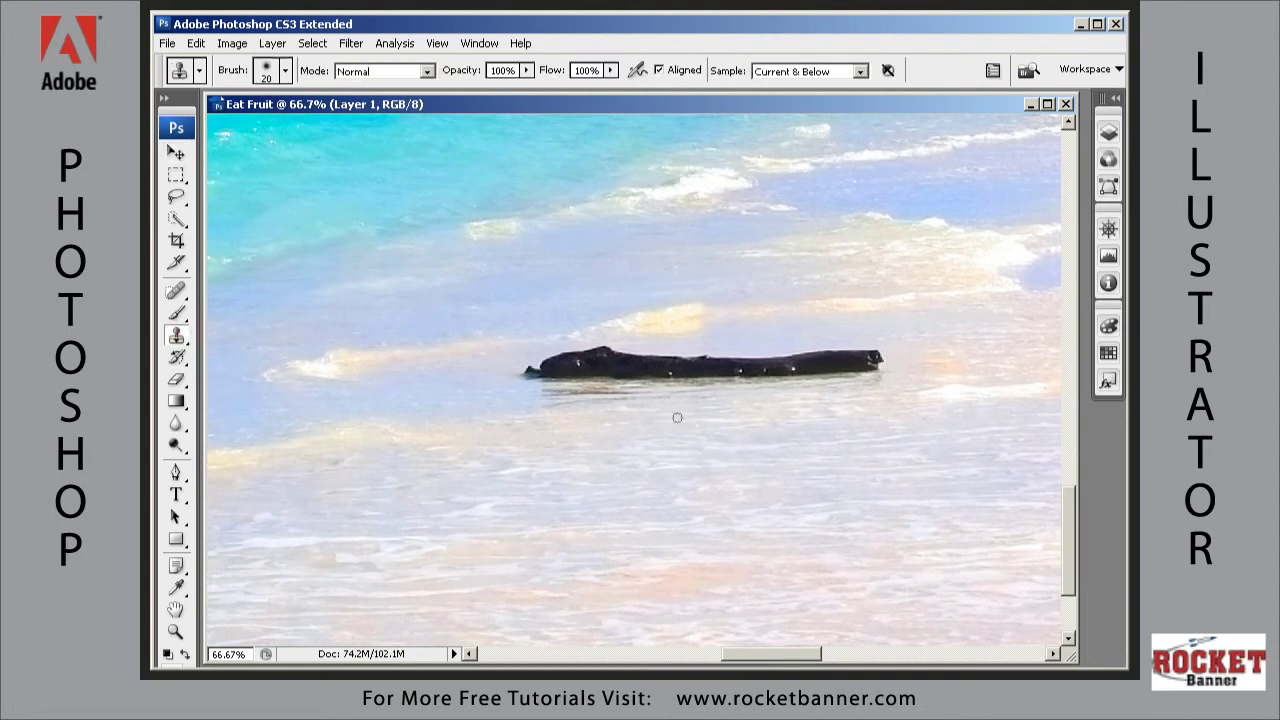
left_click_drag(826, 460, 664, 481)
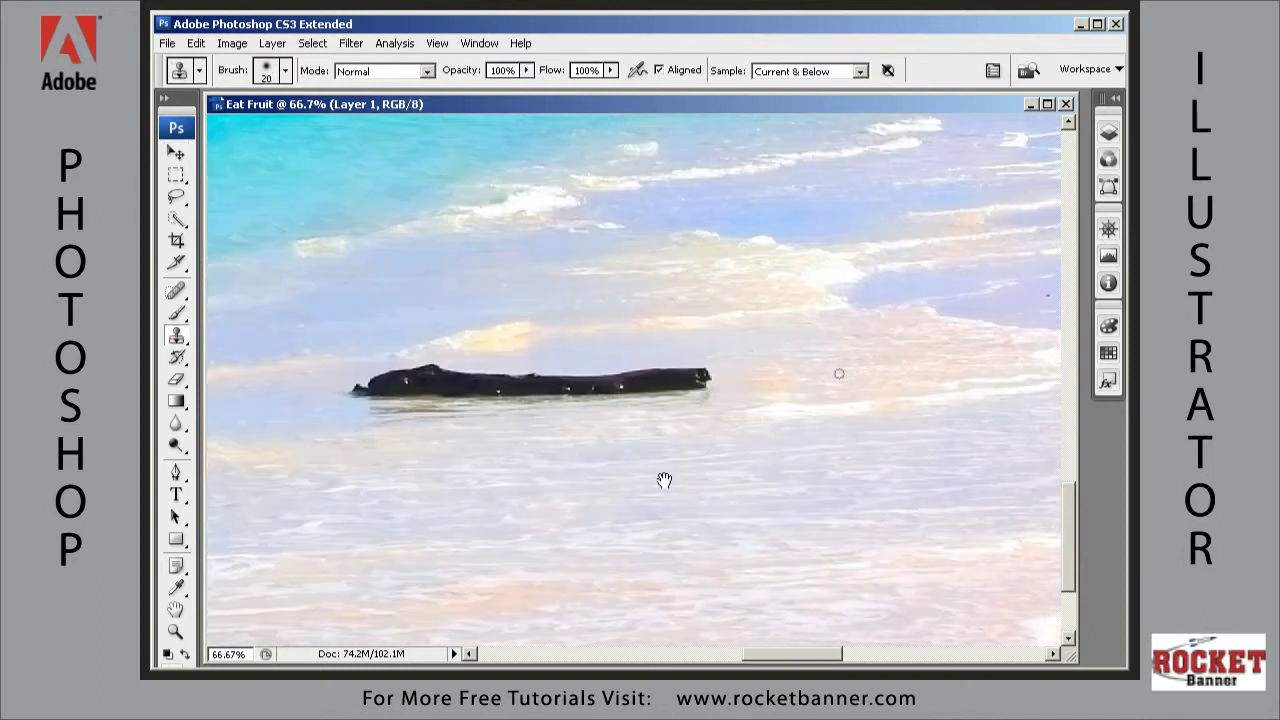
left_click_drag(664, 481, 648, 483)
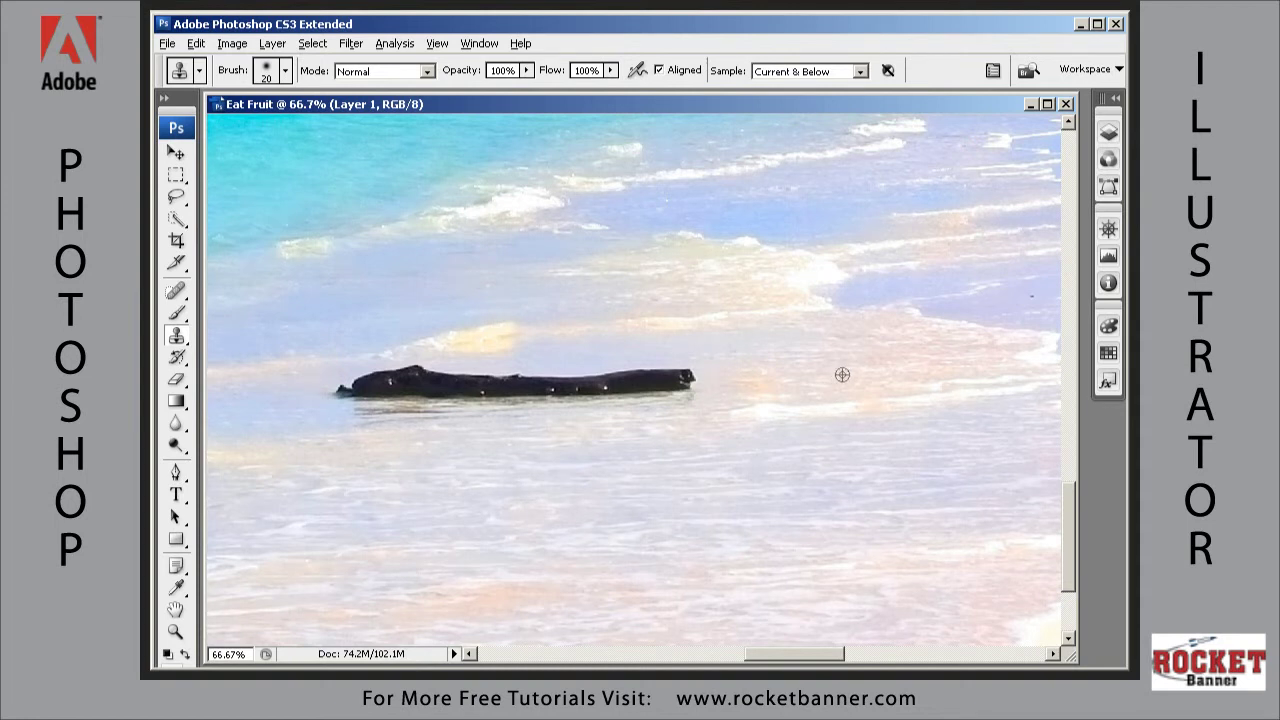
left_click(842, 375, "alt")
mouse_move(702, 386)
left_mouse_down()
mouse_move(650, 387)
mouse_move(697, 391)
left_mouse_up()
Enlarge the clone brush to 70 and paint out the rest of the log's right end.
key("bracketright")
key("bracketright")
key("bracketright")
key("bracketright")
key("bracketright")
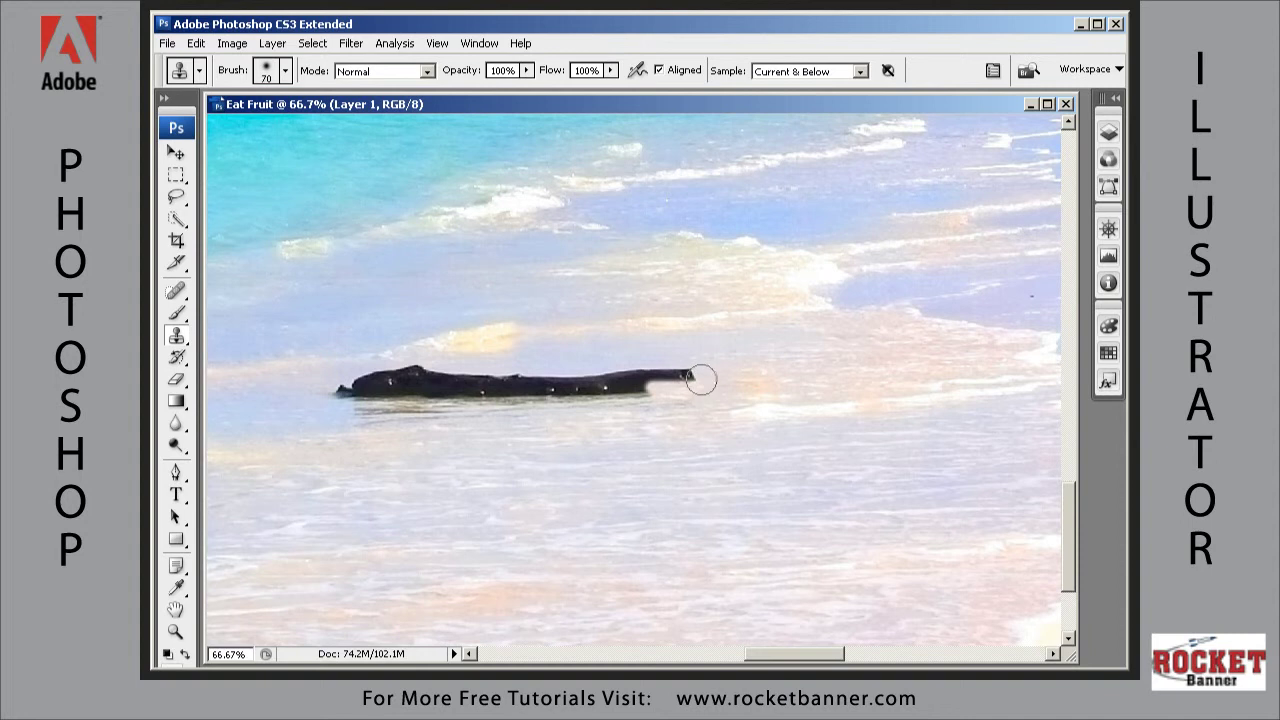
mouse_move(708, 371)
left_mouse_down()
mouse_move(644, 377)
mouse_move(677, 361)
mouse_move(791, 394)
mouse_move(773, 412)
mouse_move(739, 391)
mouse_move(690, 392)
left_mouse_up()
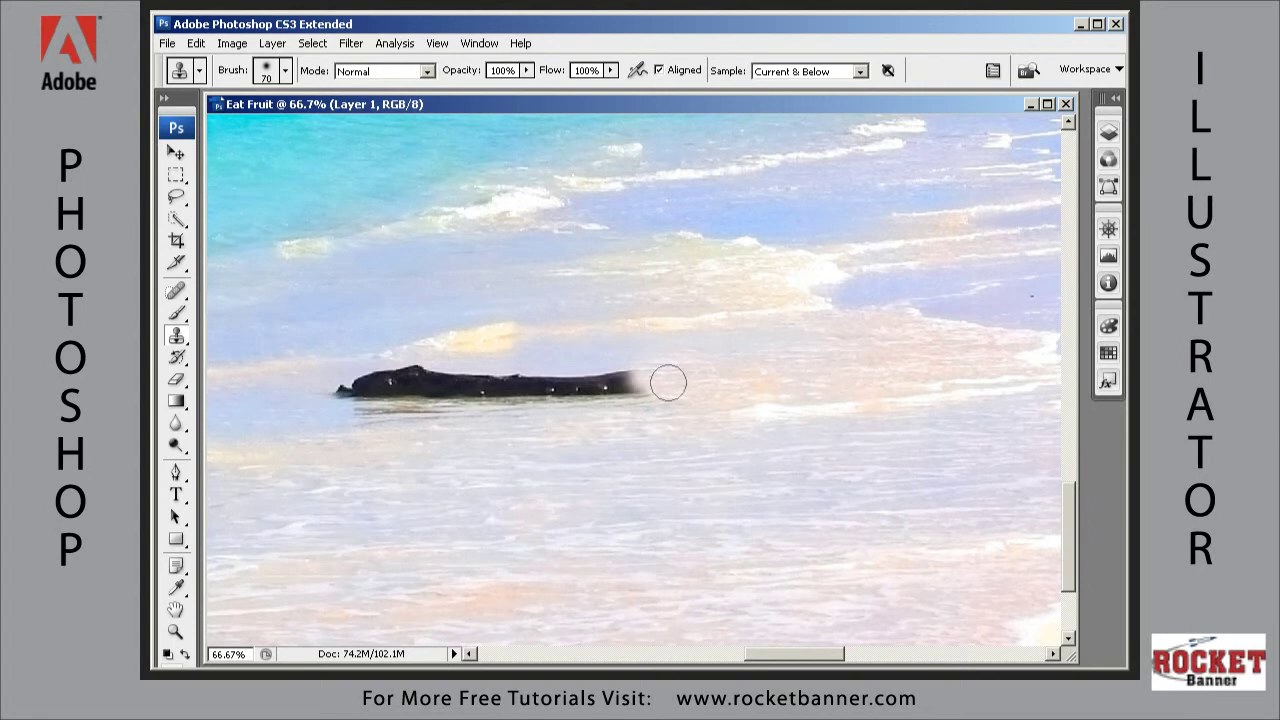
left_click_drag(620, 380, 648, 398)
Clone nearby water over the log's left end and the reflection lines beneath it.
left_click(230, 418, "alt")
mouse_move(322, 387)
left_mouse_down()
mouse_move(407, 381)
mouse_move(378, 376)
left_mouse_up()
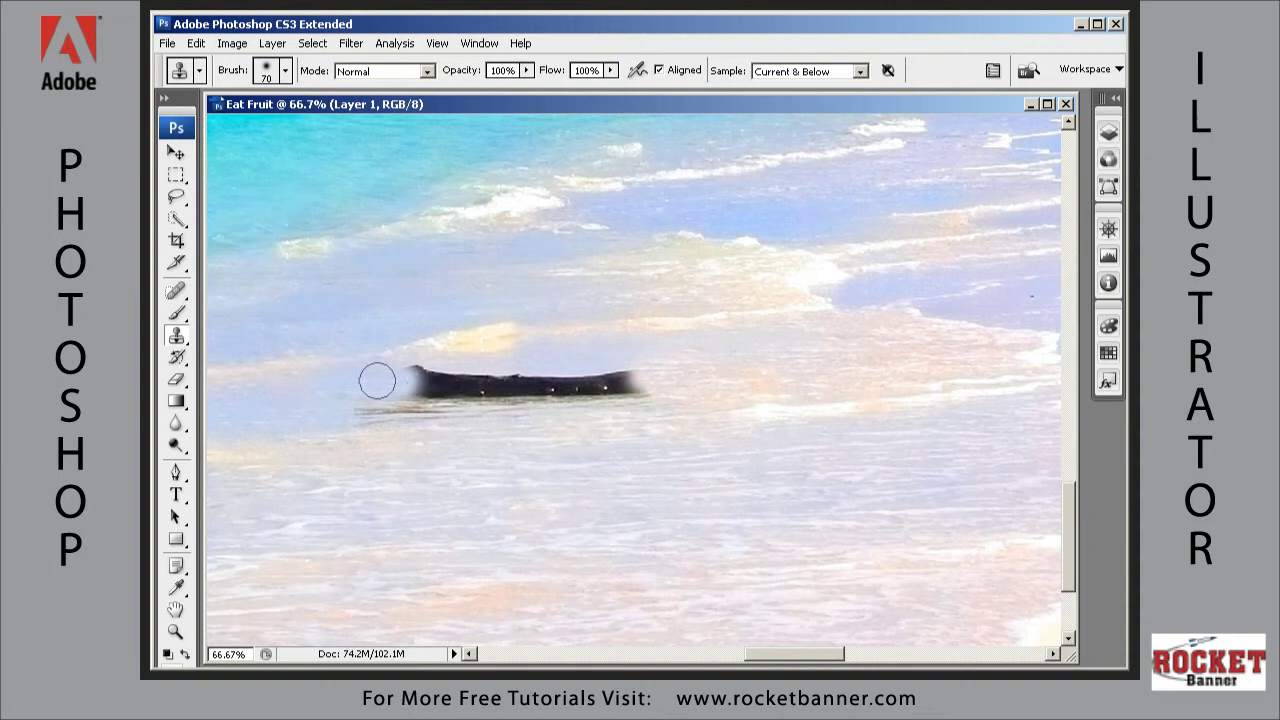
left_click(293, 417, "alt")
mouse_move(312, 411)
left_mouse_down()
mouse_move(411, 406)
mouse_move(389, 403)
left_mouse_up()
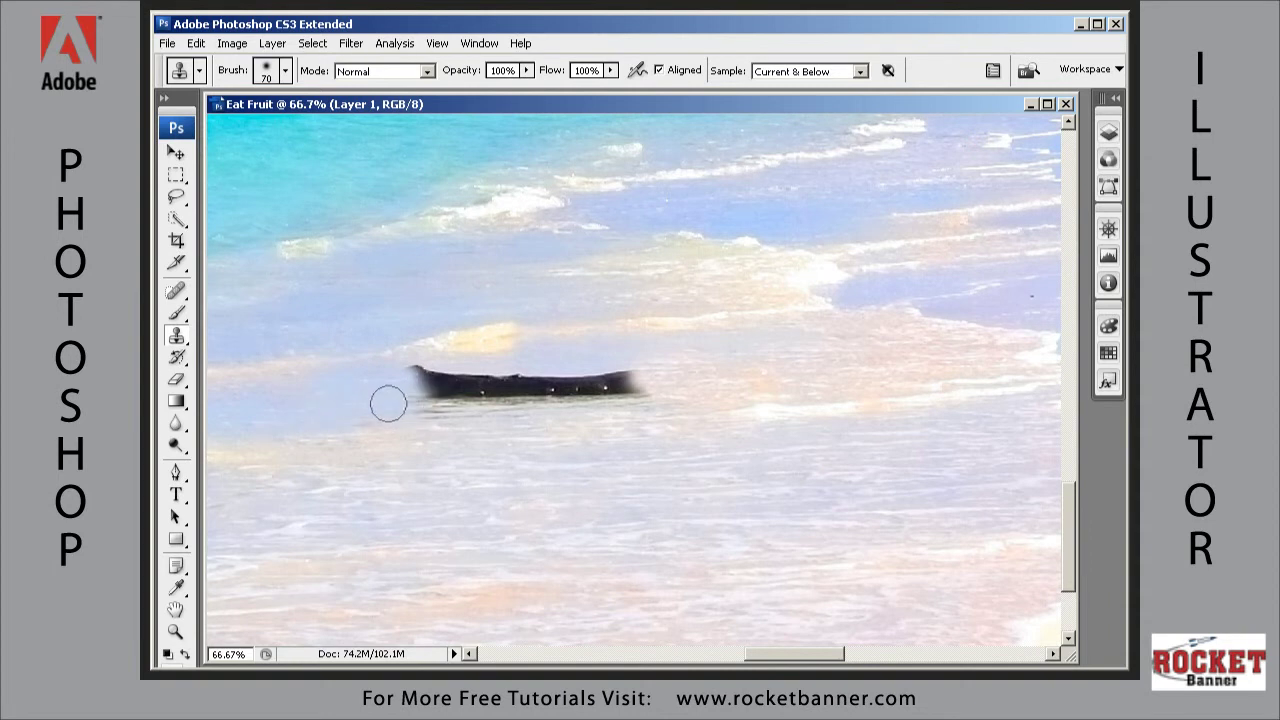
Clone the water above the log over the upper part of its remaining middle section.
left_click(564, 358, "alt")
mouse_move(561, 368)
left_mouse_down()
mouse_move(515, 375)
mouse_move(629, 365)
mouse_move(594, 366)
left_mouse_up()
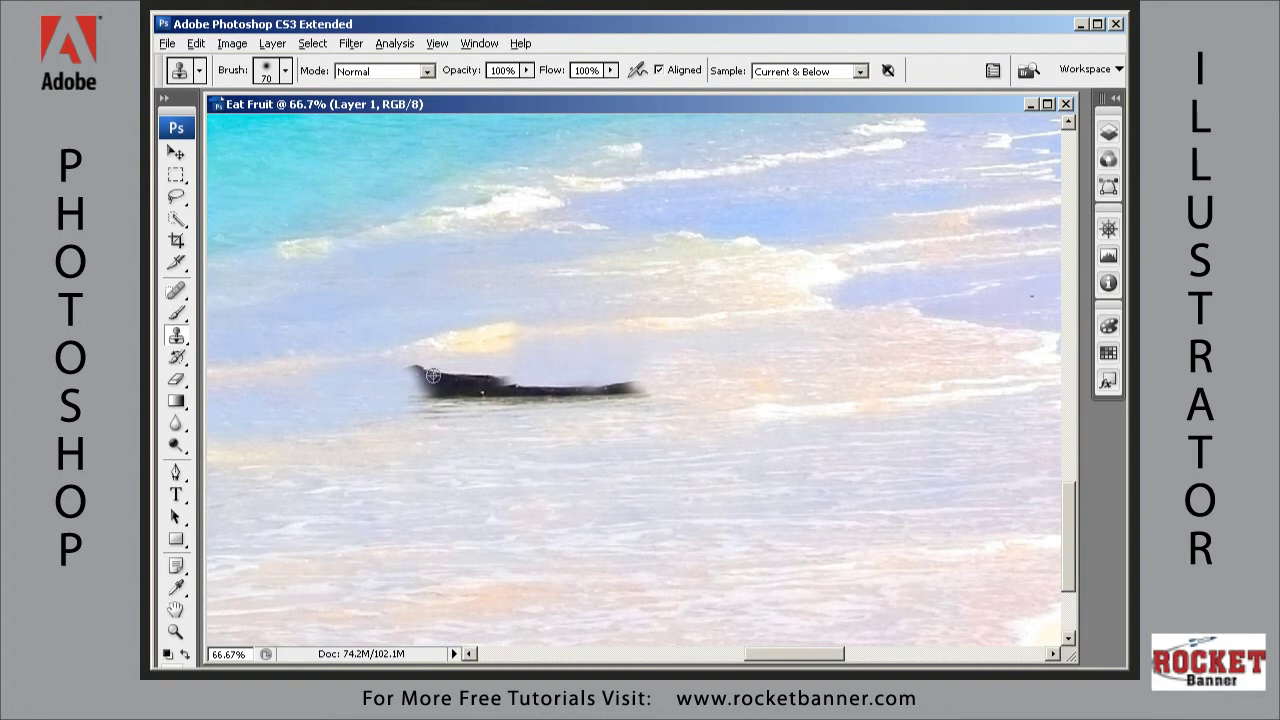
left_click(529, 369, "alt")
mouse_move(523, 371)
left_mouse_down()
mouse_move(465, 374)
mouse_move(555, 370)
mouse_move(538, 381)
mouse_move(414, 373)
mouse_move(429, 387)
mouse_move(540, 383)
left_mouse_up()
Sample water on both sides of the remaining log fragment and clone over it until the log is fully removed.
left_click(625, 361, "alt")
left_click(266, 404, "alt")
left_click(312, 416, "alt")
left_click_drag(385, 402, 482, 394)
left_click(703, 389, "alt")
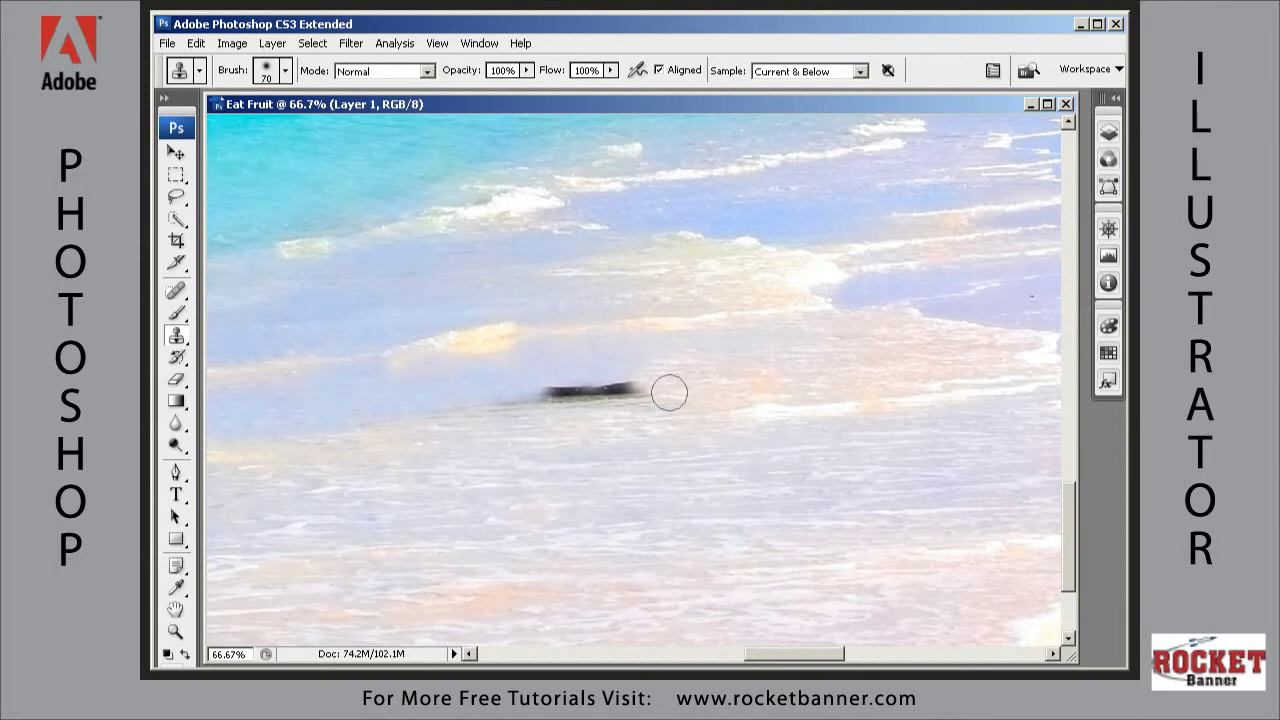
mouse_move(646, 389)
left_mouse_down()
mouse_move(582, 394)
mouse_move(623, 379)
mouse_move(510, 405)
mouse_move(577, 391)
left_mouse_up()
left_click(680, 396, "alt")
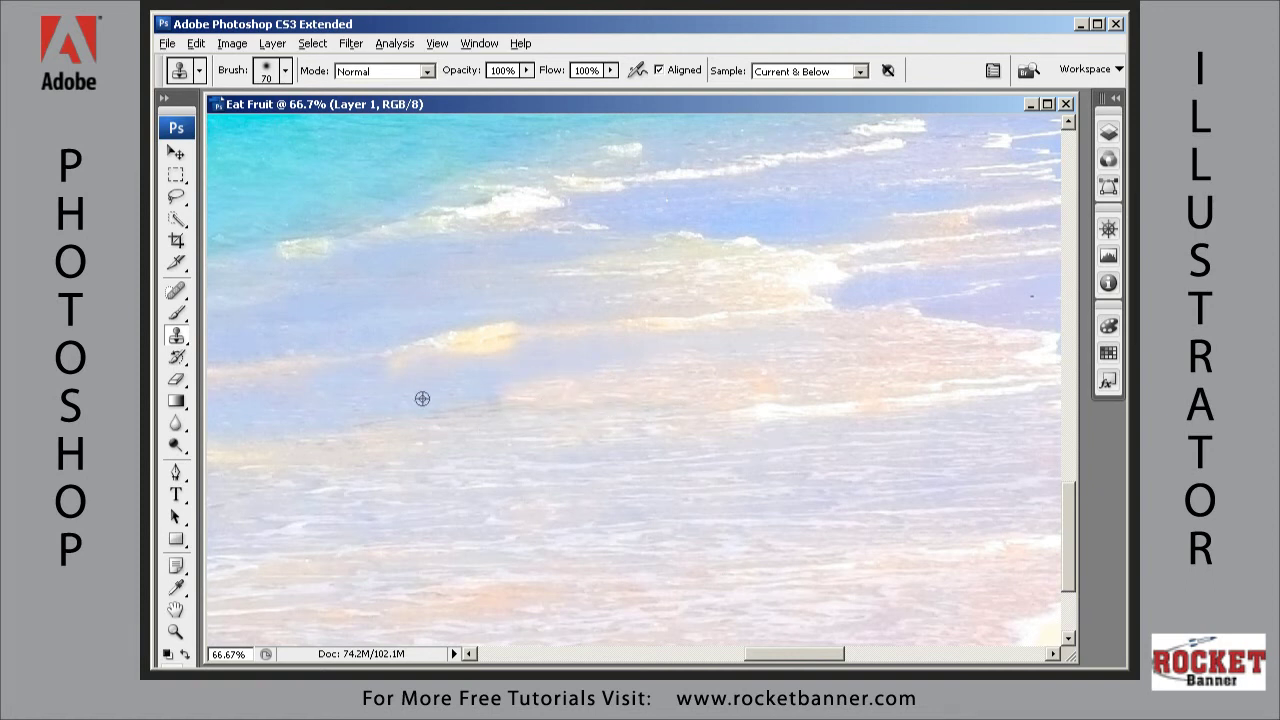
Blend the retouched area where the log was by cloning smooth blue water over its uneven patches below the yellow wave.
key("alt")
left_click(411, 399, "alt")
mouse_move(478, 383)
left_mouse_down()
mouse_move(523, 374)
mouse_move(509, 377)
left_mouse_up()
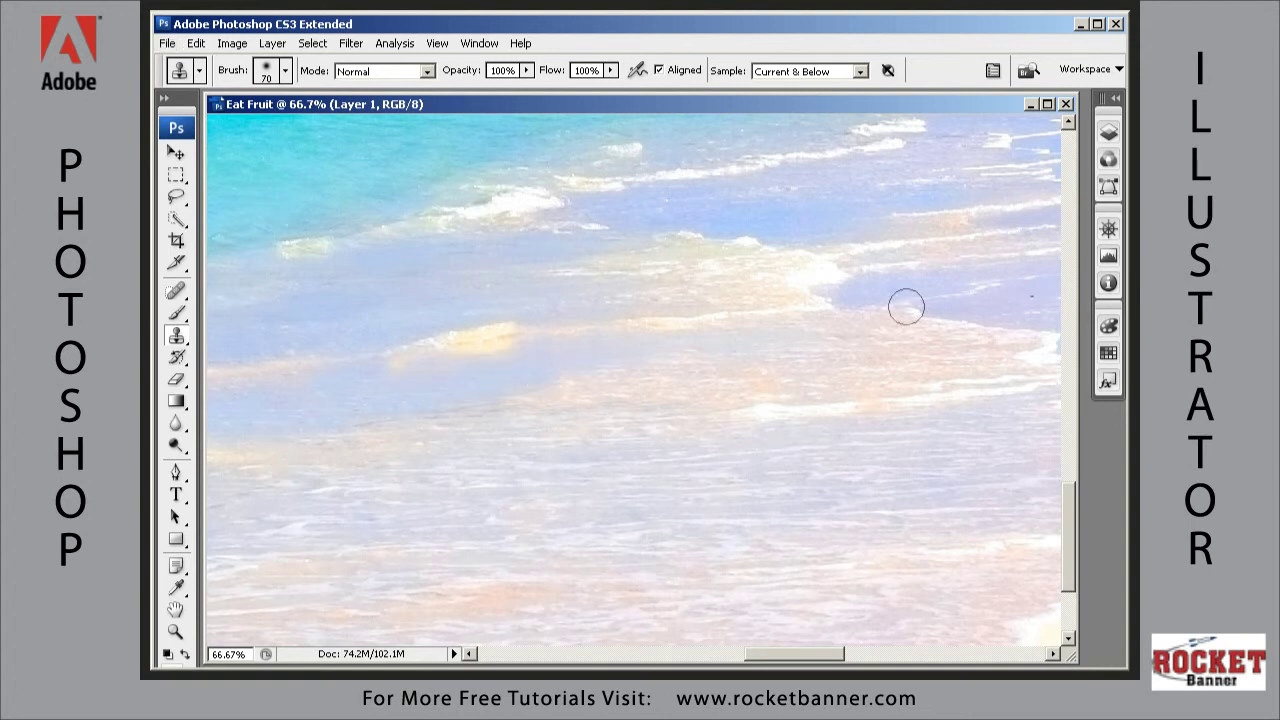
left_click(465, 371, "alt")
left_click_drag(402, 373, 426, 371)
left_click(321, 390, "alt")
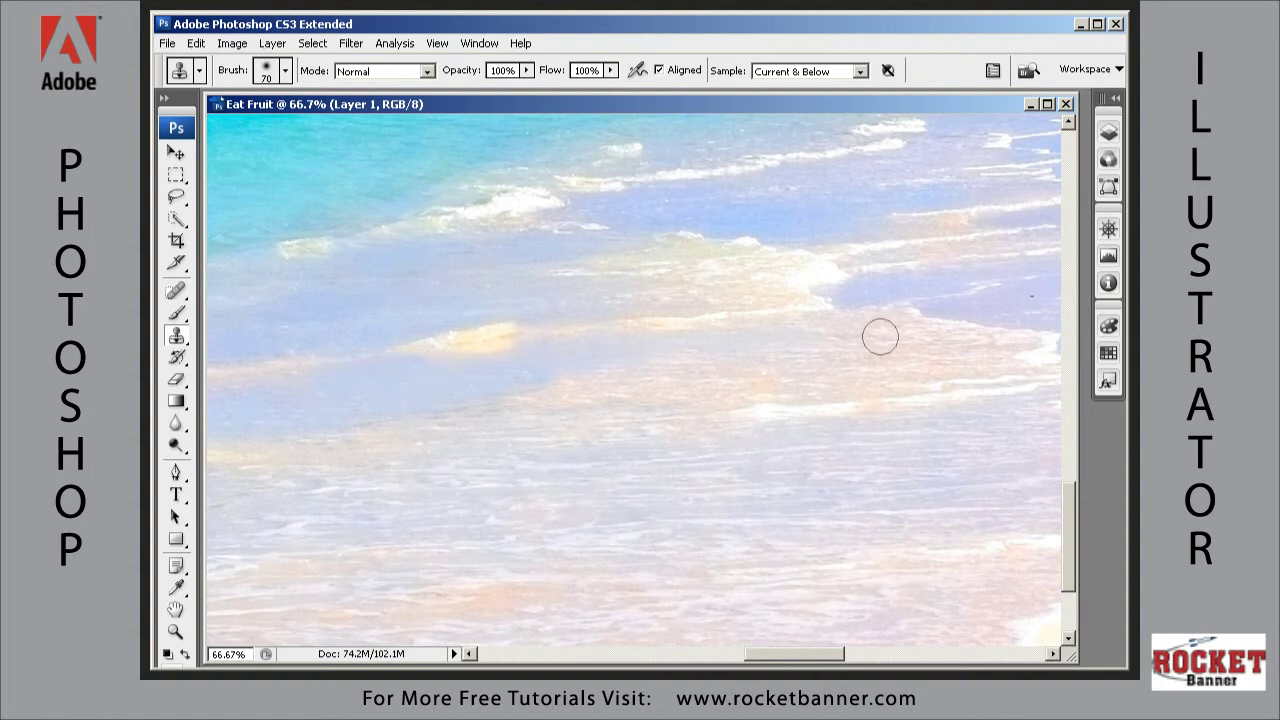
Reduce the clone brush to 35 and clone the surf foam over the legs of the woman standing on the beach.
key("ctrl+minus")
key("ctrl+plus")
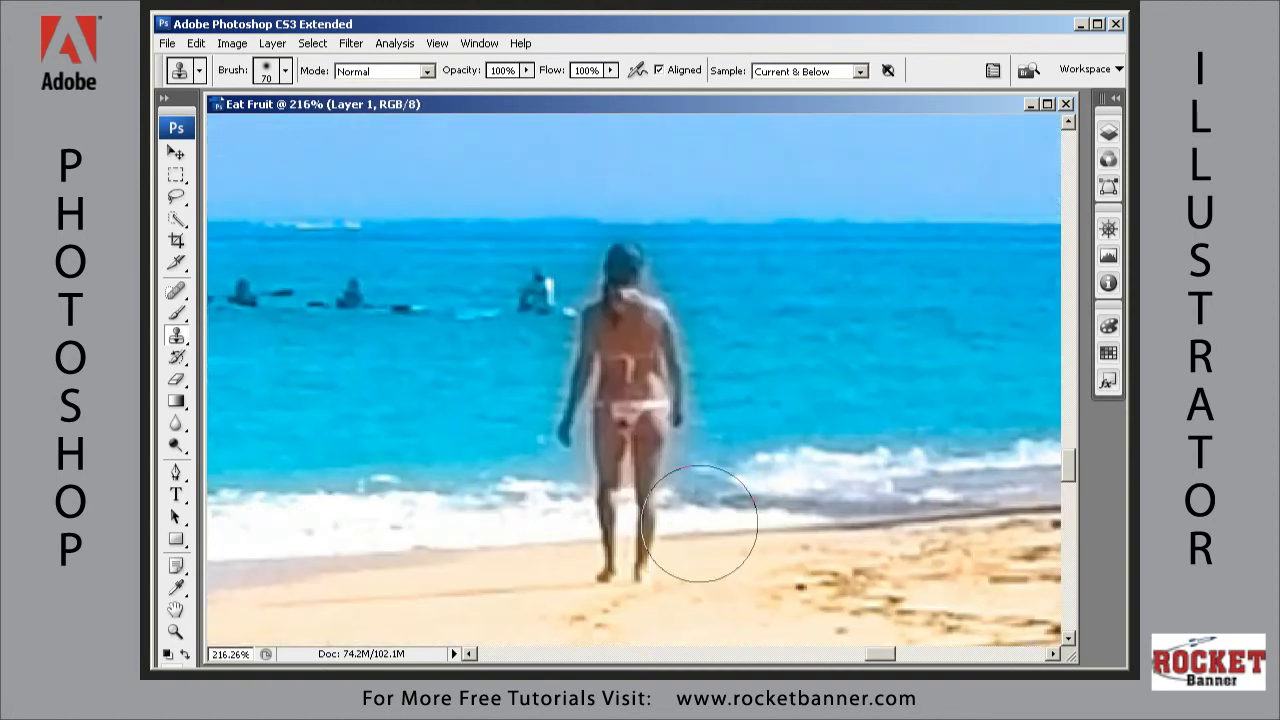
left_click(700, 523, "alt")
left_click(700, 523)
key("ctrl+alt+0")
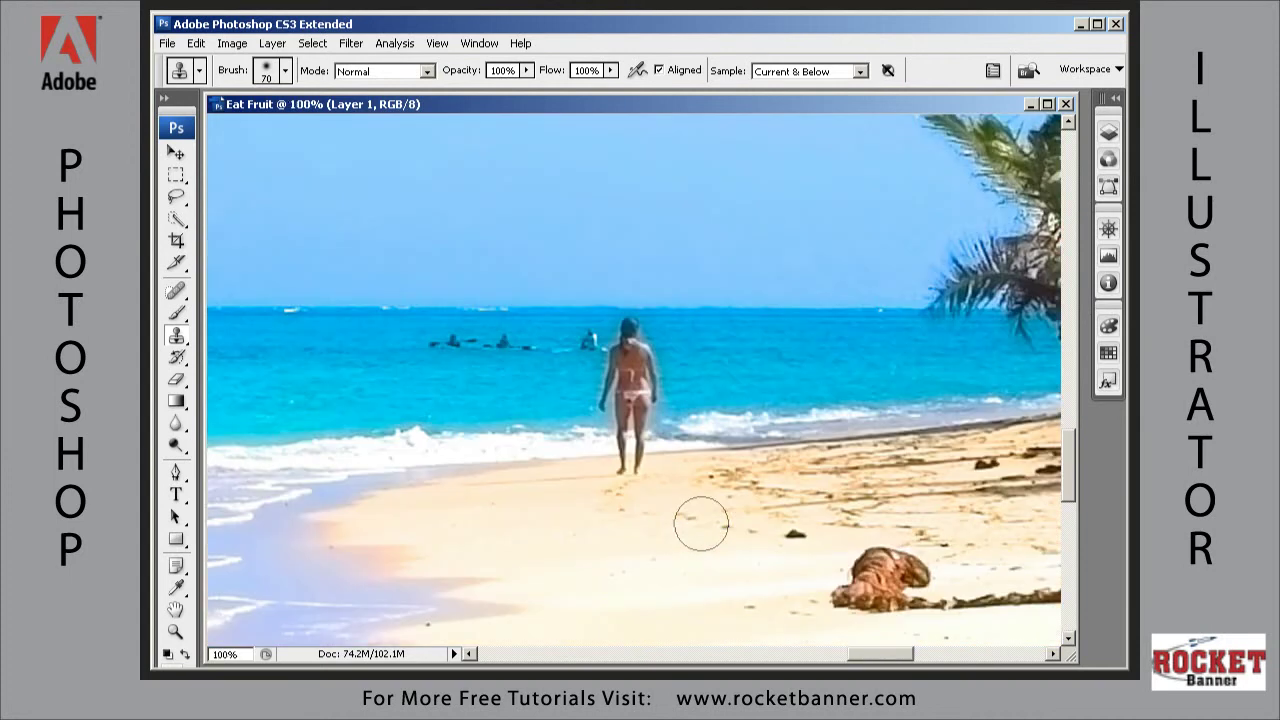
left_click(509, 449, "alt")
key("bracketleft")
key("bracketleft")
key("bracketleft")
key("bracketleft")
key("bracketleft")
mouse_move(593, 445)
left_mouse_down()
mouse_move(648, 443)
mouse_move(604, 443)
mouse_move(602, 465)
mouse_move(518, 465)
mouse_move(630, 436)
left_mouse_up()
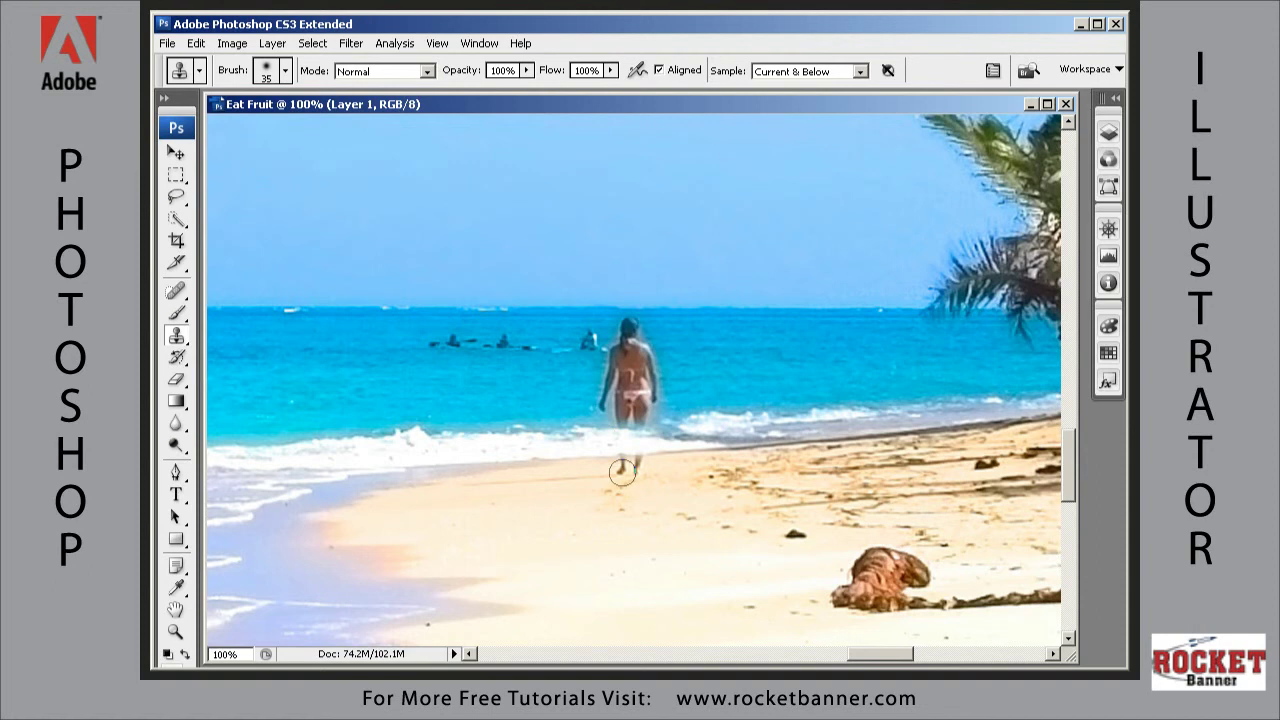
Clone clean sand over the woman's feet and the small dark remnant beside them.
left_click(576, 477, "alt")
left_click_drag(601, 471, 645, 475)
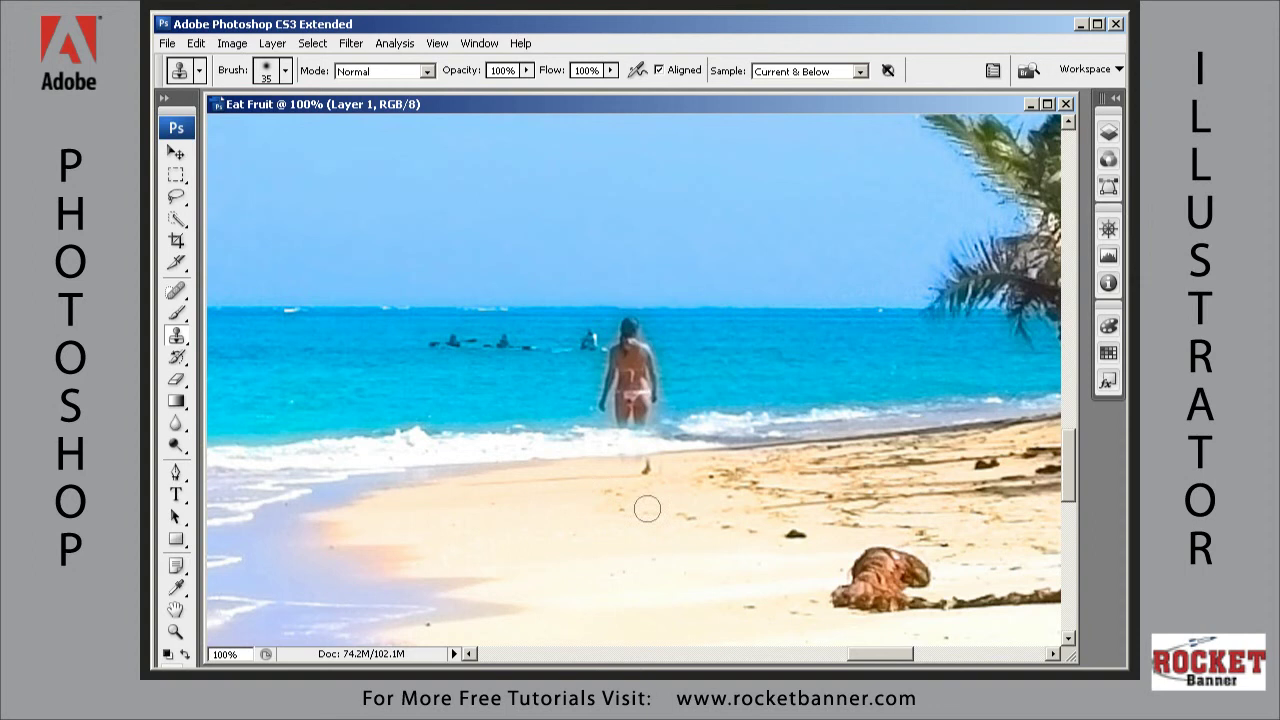
left_click(523, 503, "alt")
mouse_move(645, 470)
left_mouse_down()
mouse_move(626, 466)
mouse_move(645, 469)
left_mouse_up()
left_click(791, 381, "alt")
mouse_move(658, 332)
left_mouse_down()
mouse_move(630, 326)
mouse_move(634, 344)
left_mouse_up()
key("ctrl+z")
Clone matching sea water over the woman's head, body and hips to remove her from the scene.
key("alt")
mouse_move(695, 385)
left_mouse_down()
mouse_move(633, 390)
mouse_move(662, 391)
mouse_move(660, 371)
mouse_move(621, 372)
mouse_move(657, 364)
mouse_move(661, 353)
mouse_move(620, 353)
mouse_move(640, 322)
left_mouse_up()
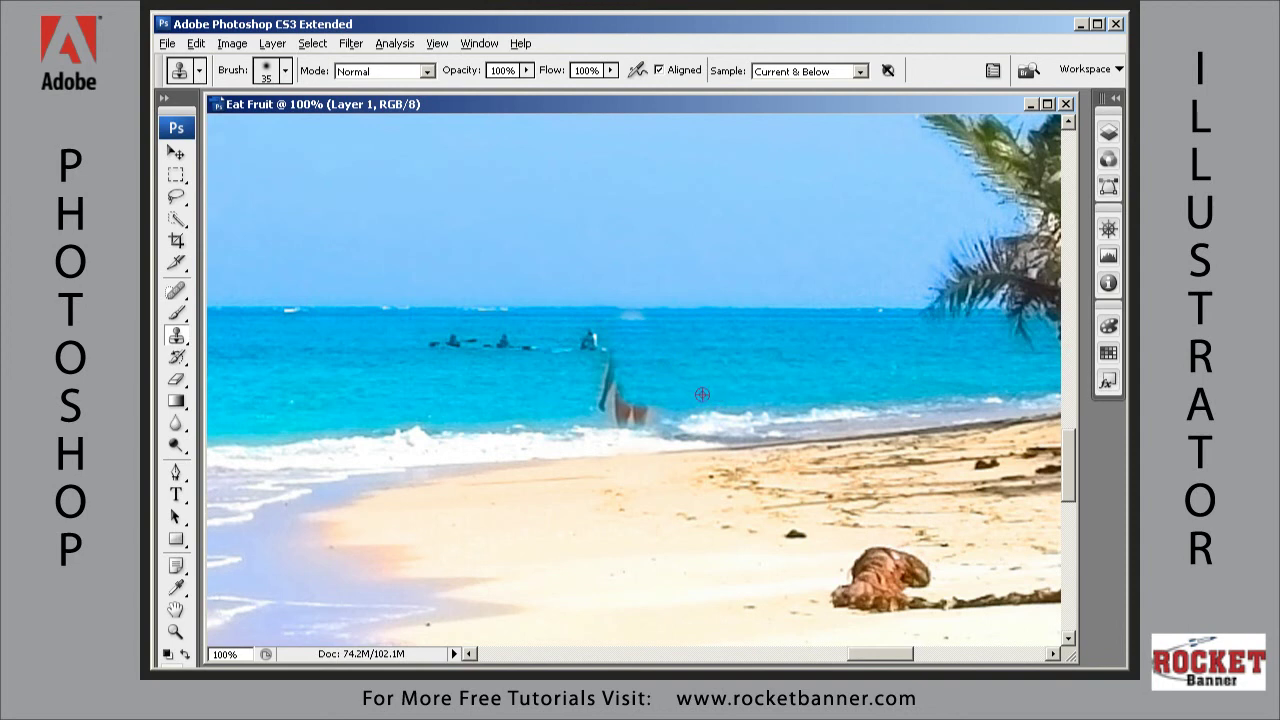
mouse_move(652, 396)
left_mouse_down()
mouse_move(588, 398)
mouse_move(590, 411)
mouse_move(617, 355)
mouse_move(615, 374)
left_mouse_up()
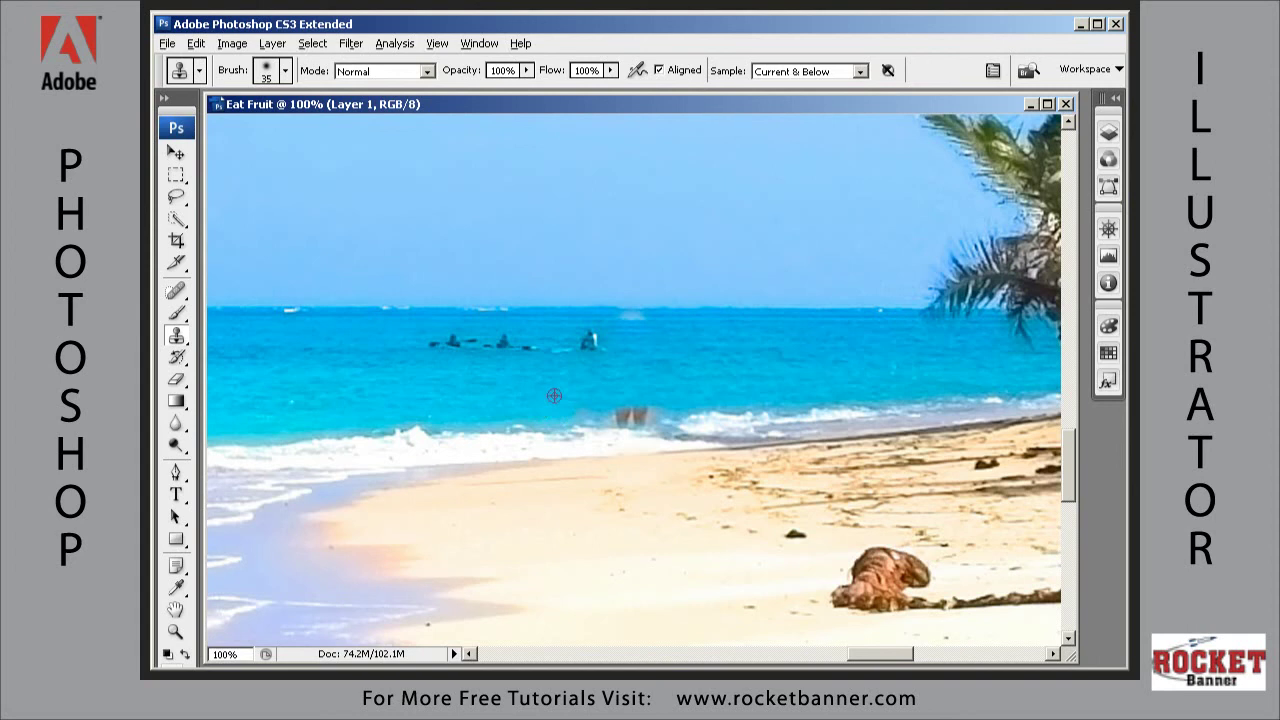
mouse_move(601, 407)
left_mouse_down()
mouse_move(638, 410)
mouse_move(618, 408)
left_mouse_up()
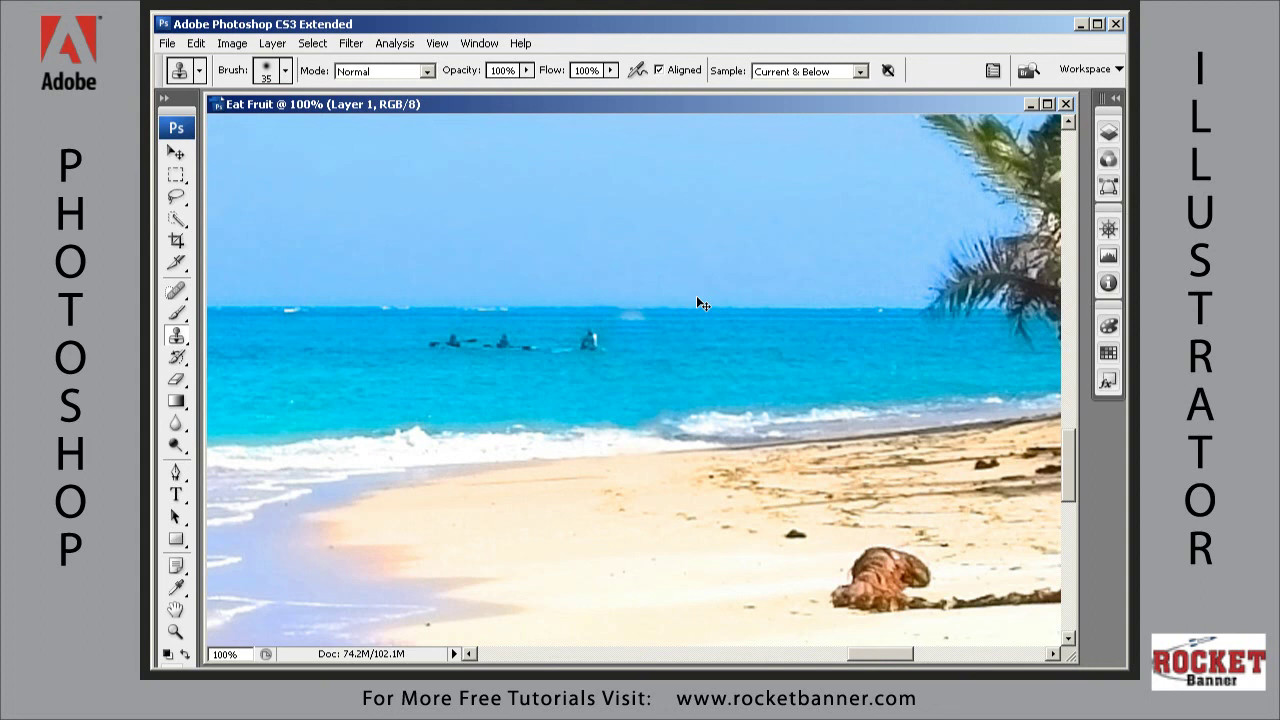
Clone open sea water over the distant paddlers near the horizon to remove them from the photo.
key("ctrl+plus")
key("ctrl+plus")
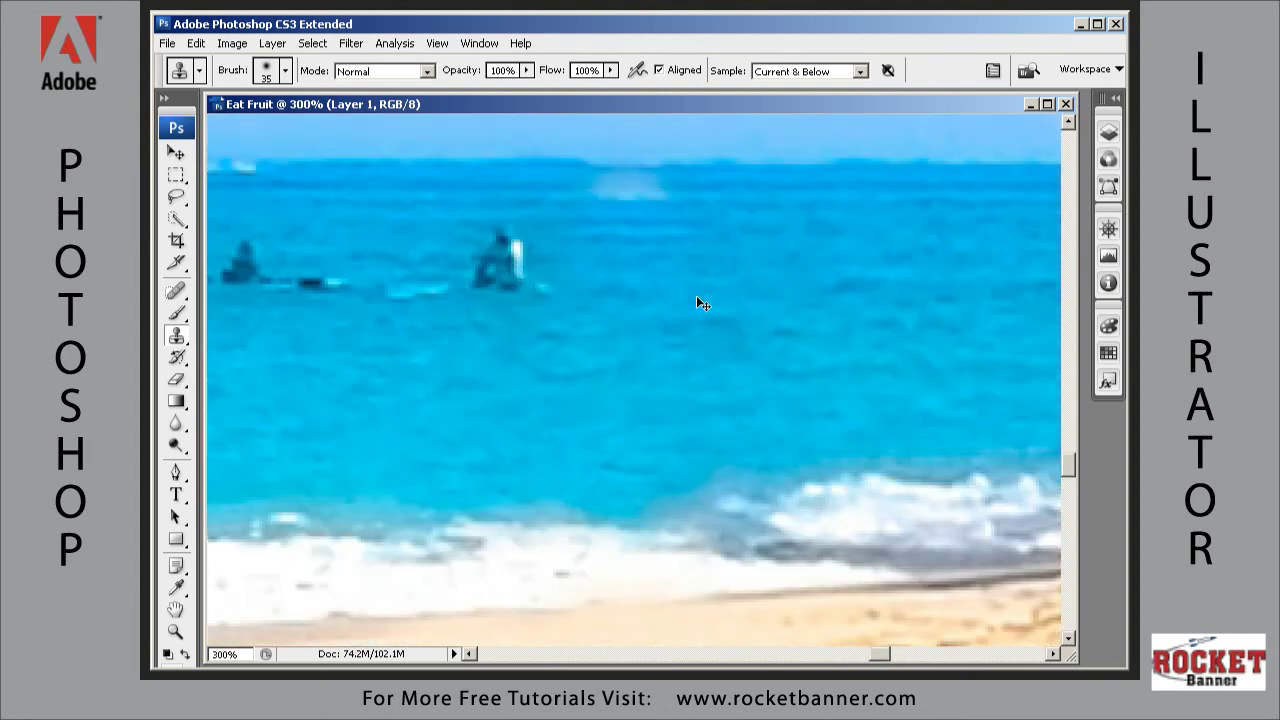
key("space")
mouse_move(573, 322)
left_mouse_down()
mouse_move(654, 366)
mouse_move(771, 400)
mouse_move(686, 426)
mouse_move(720, 434)
mouse_move(752, 408)
mouse_move(498, 461)
left_mouse_up()
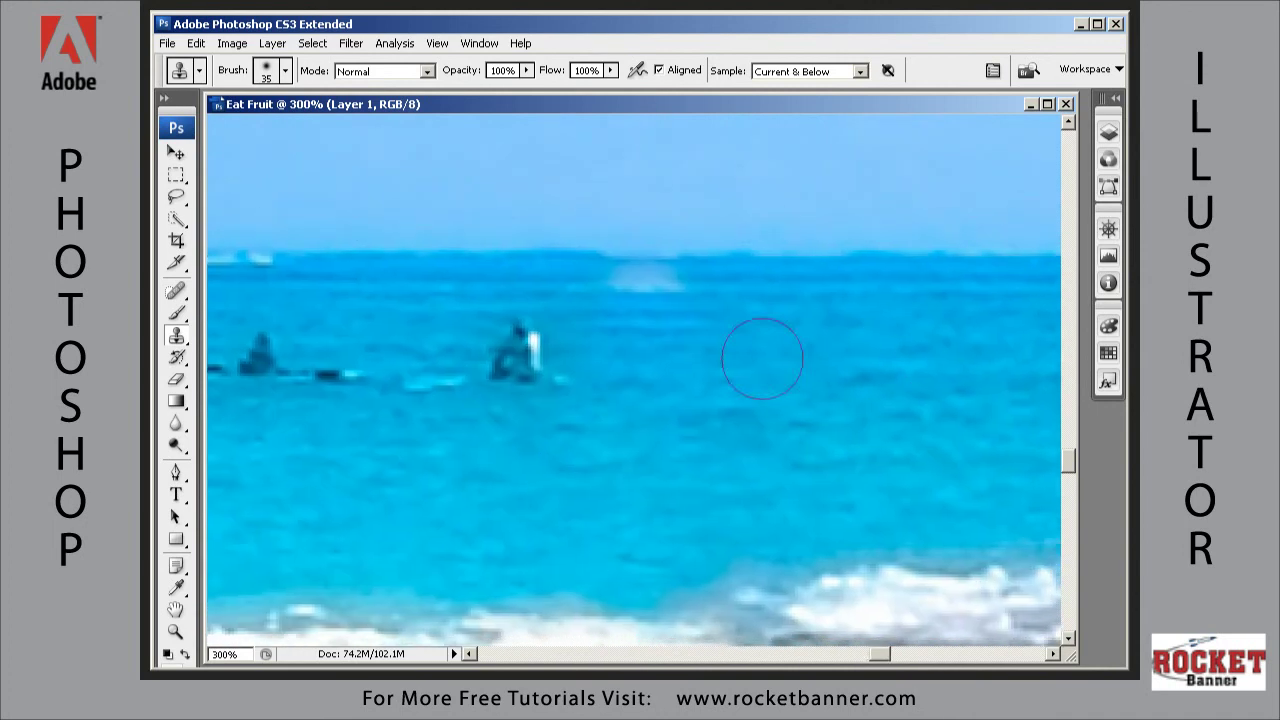
mouse_move(585, 346)
left_mouse_down()
mouse_move(534, 345)
mouse_move(511, 369)
mouse_move(560, 370)
left_mouse_up()
key("space")
left_click_drag(546, 420, 782, 400)
mouse_move(688, 363)
left_mouse_down()
mouse_move(581, 368)
mouse_move(520, 354)
mouse_move(487, 331)
mouse_move(497, 323)
mouse_move(494, 354)
left_mouse_up()
key("space")
left_click_drag(508, 405, 729, 393)
left_click_drag(678, 336, 500, 329)
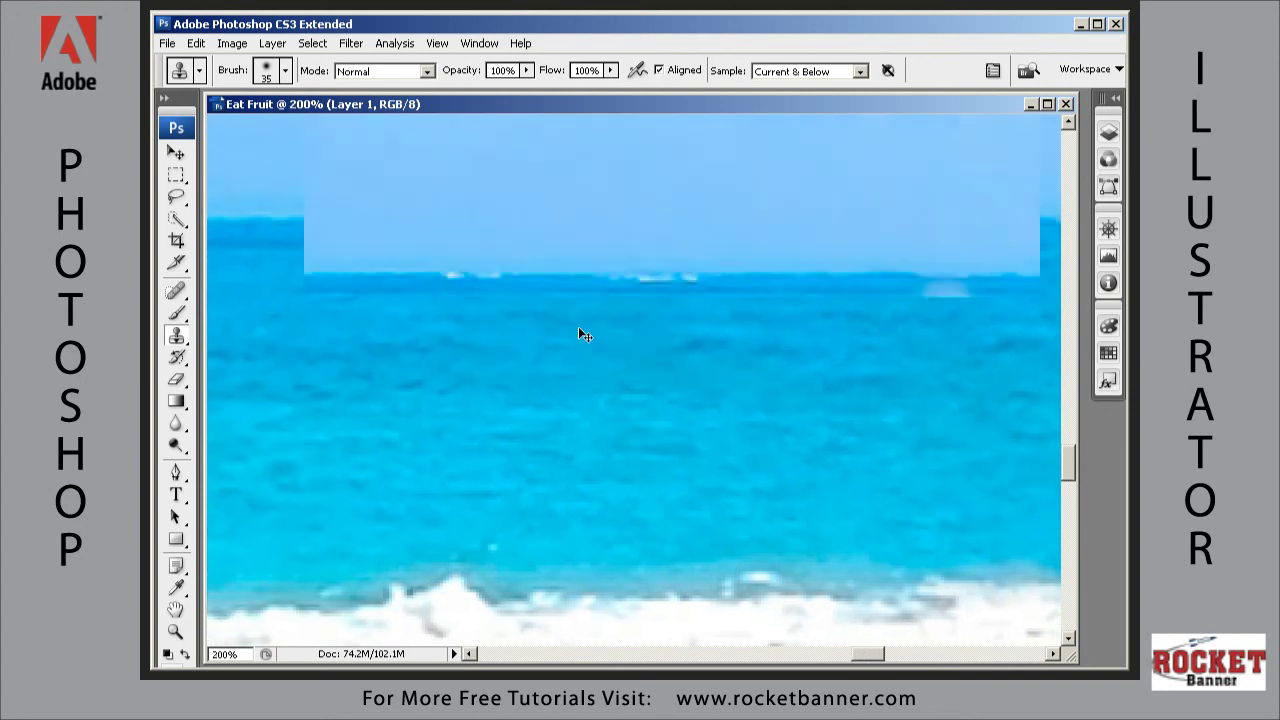